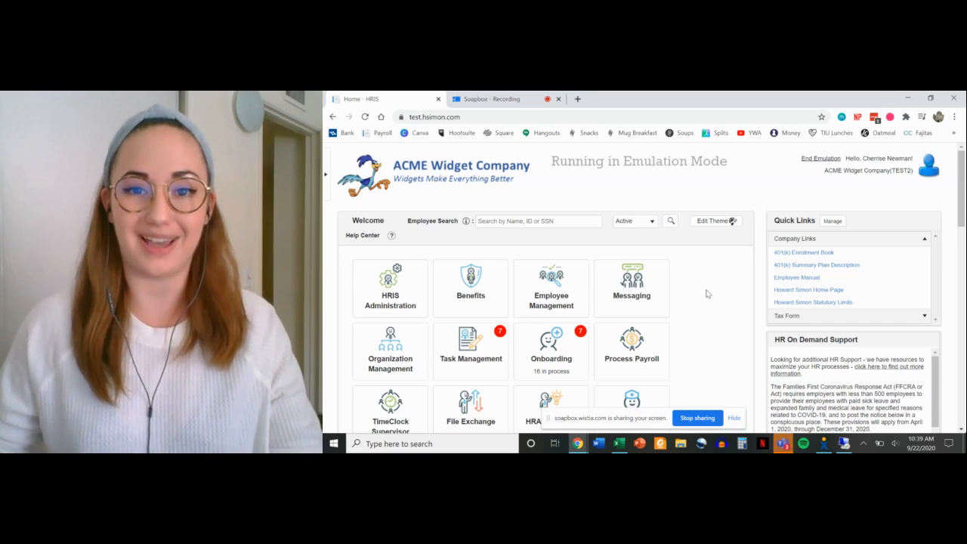
# Step: Open the Time Import Configuration page from the Payroll And Setup section of HRIS Administration
pyautogui.click(417, 287)
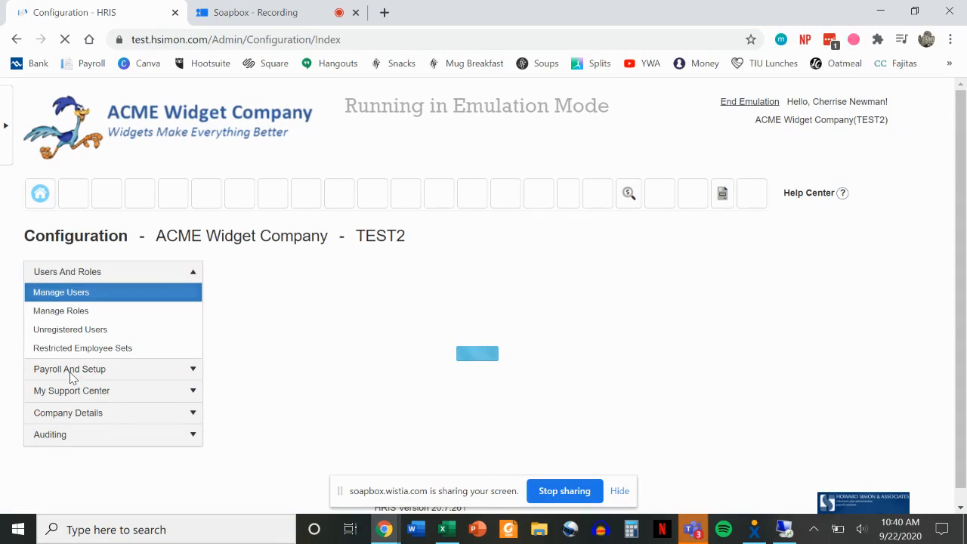
pyautogui.click(70, 378)
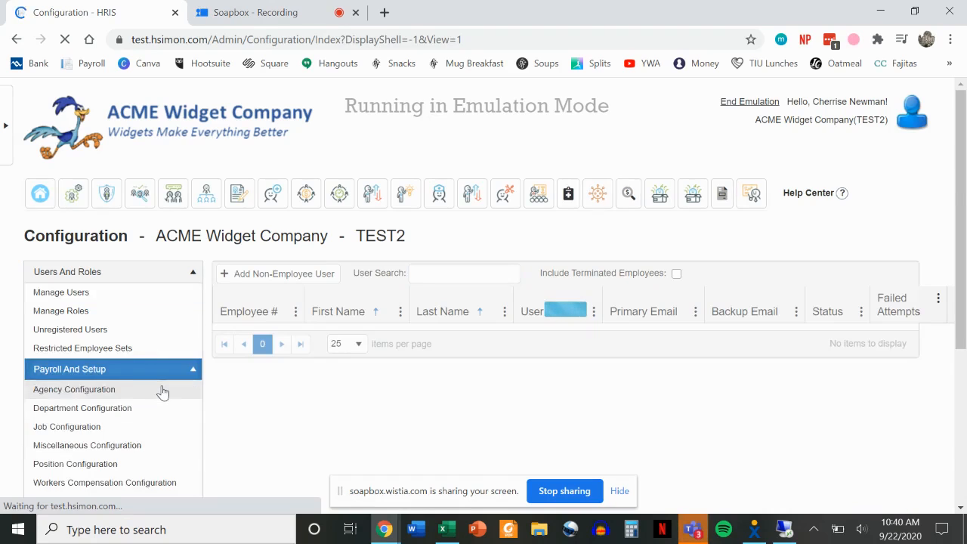
pyautogui.scroll(-3, 161, 390)
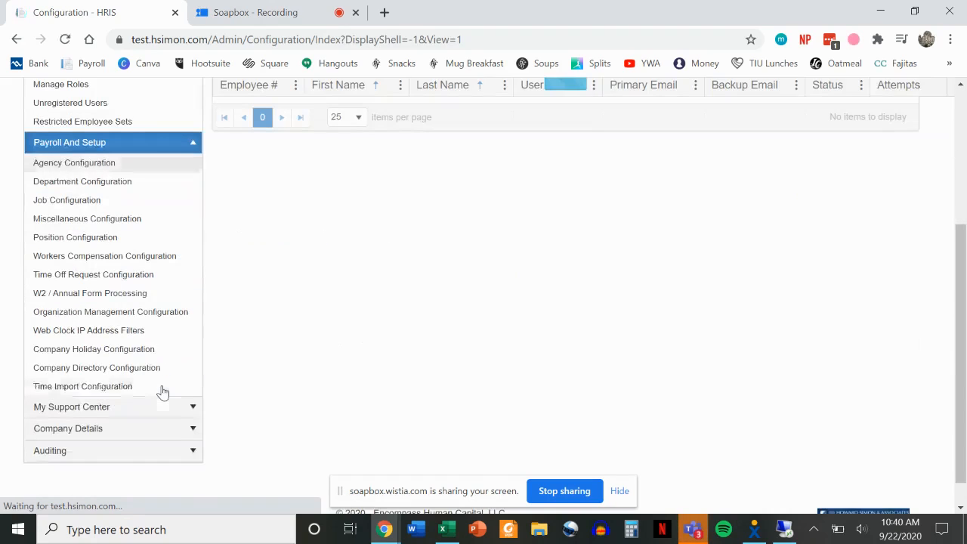
pyautogui.click(113, 386)
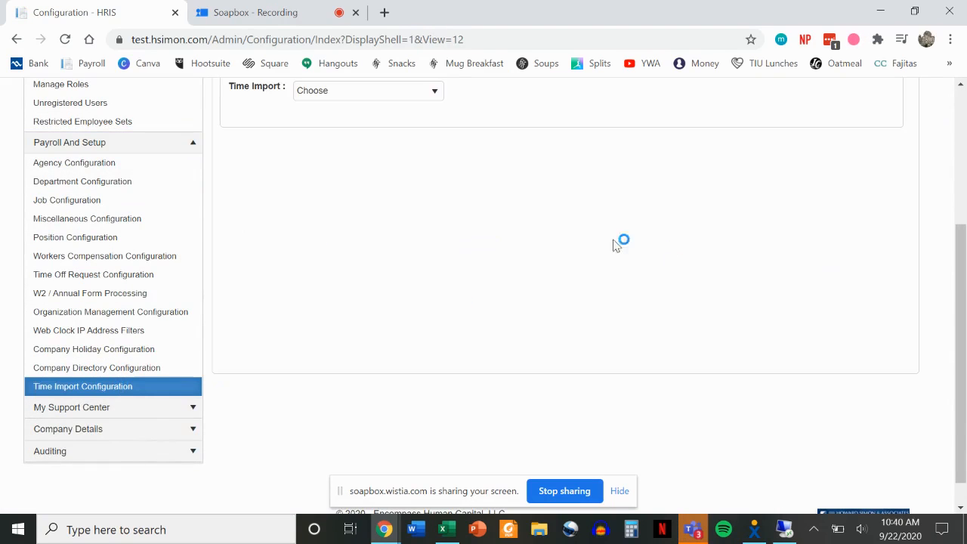
# Step: Choose Time Import File as the time import and look over its column mapping form
pyautogui.click(386, 97)
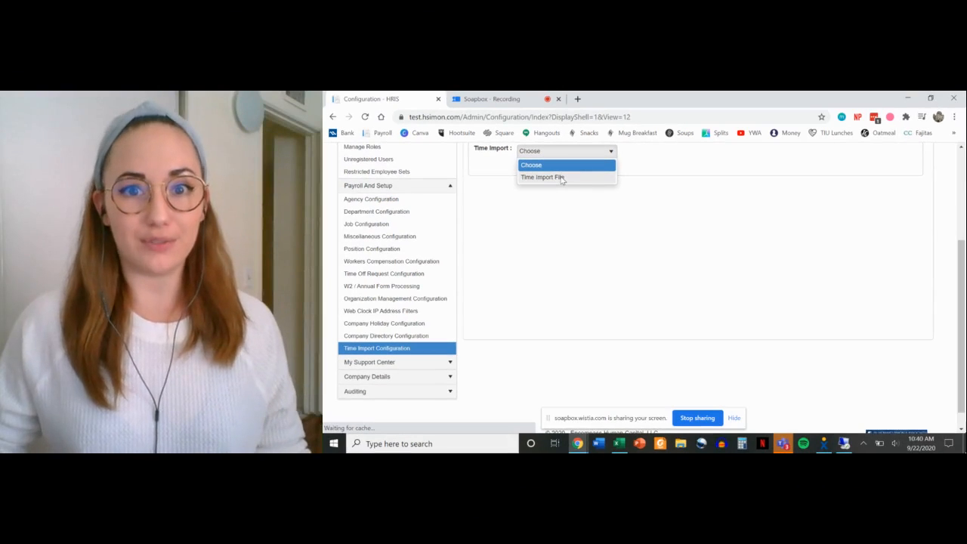
pyautogui.click(359, 131)
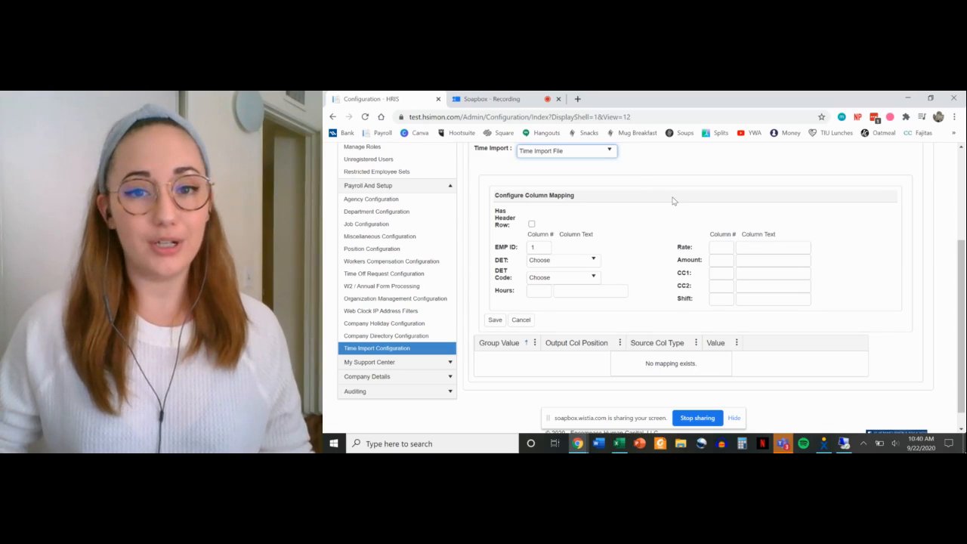
pyautogui.scroll(3, 673, 200)
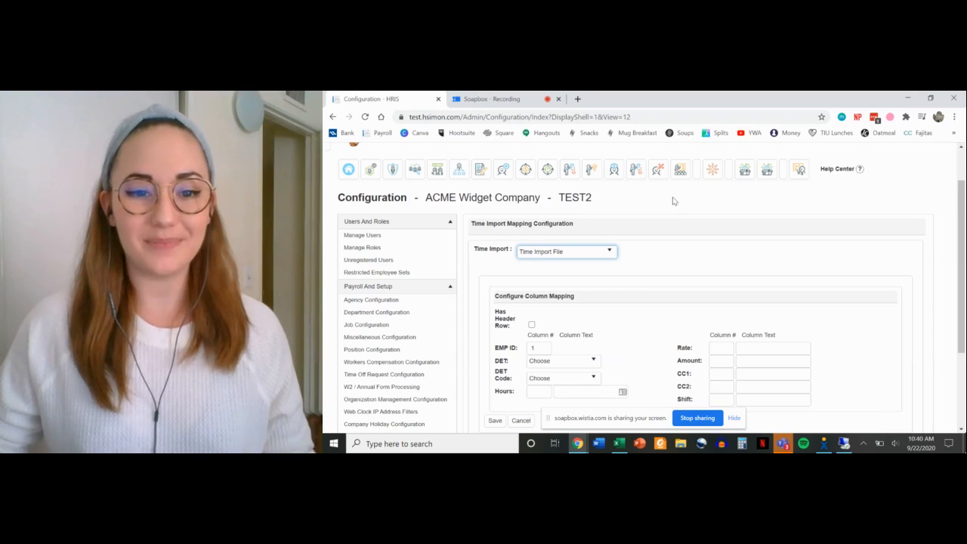
pyautogui.scroll(-2, 673, 200)
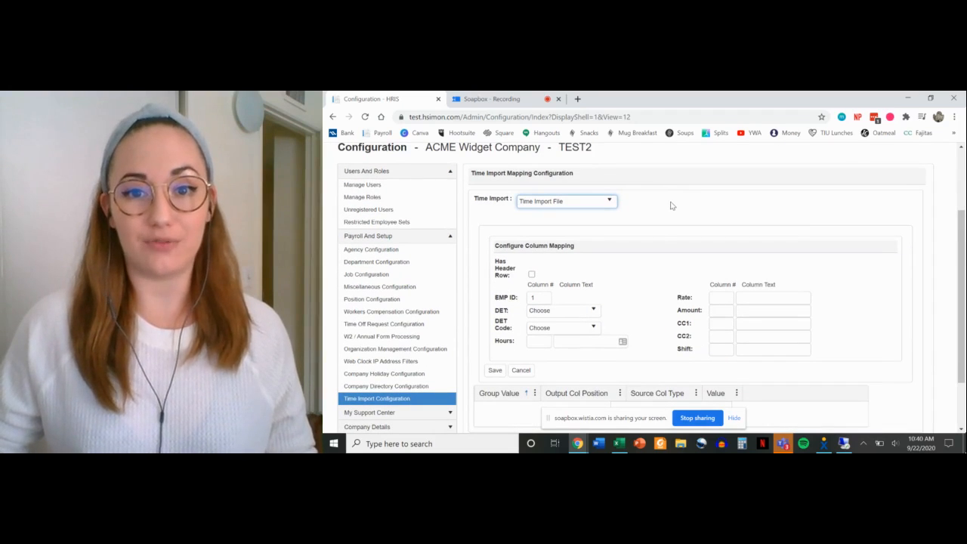
# Step: Check row 1 of the Excel time import spreadsheet for headers, and back in the HRIS mapping enable Has Header Row
pyautogui.click(619, 443)
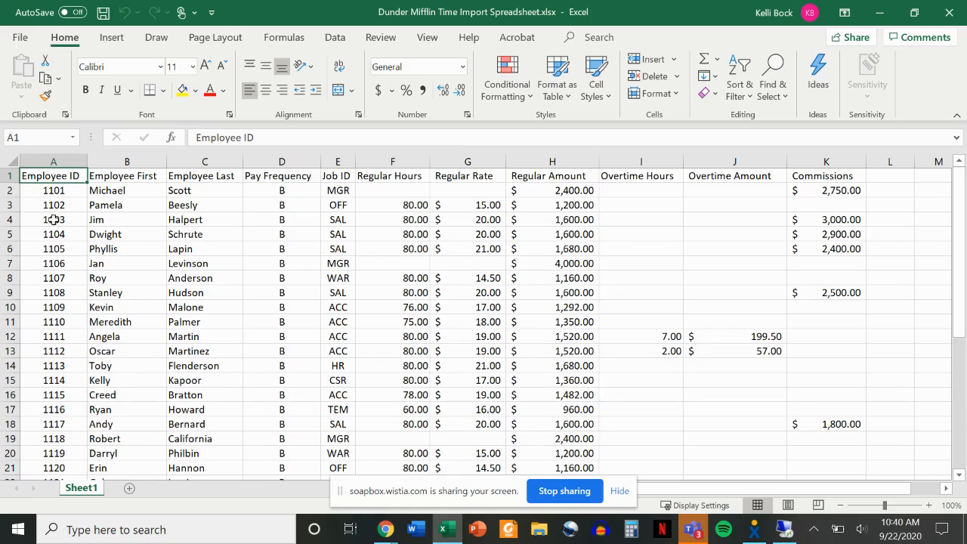
pyautogui.click(5, 176)
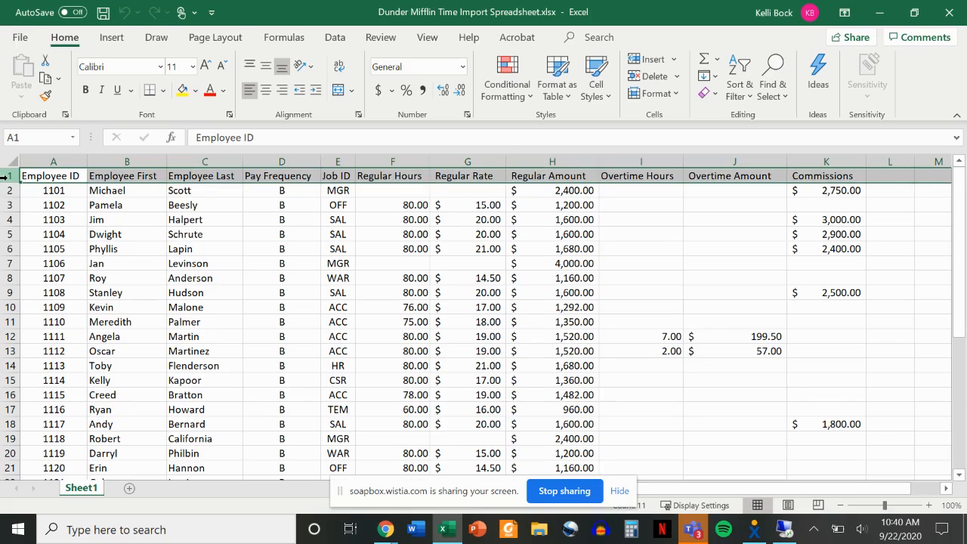
pyautogui.click(879, 12)
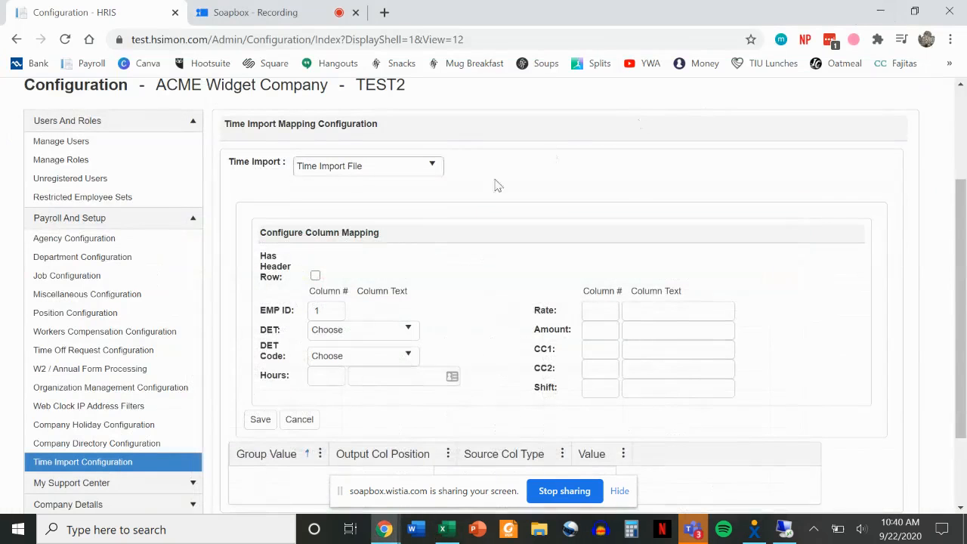
pyautogui.click(315, 276)
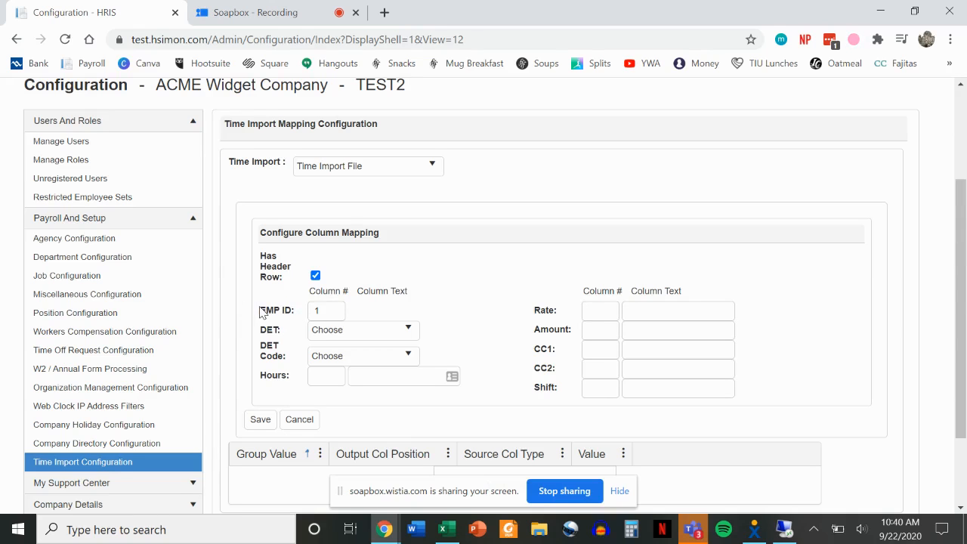
# Step: Switch to the Excel spreadsheet, check the position of the Employee ID column, and return to the HRIS mapping form
pyautogui.click(447, 529)
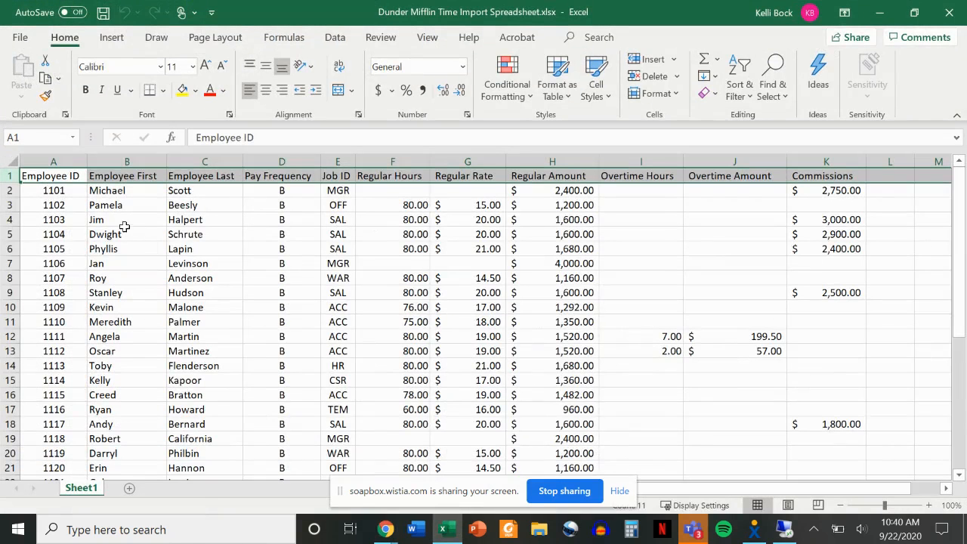
pyautogui.click(65, 176)
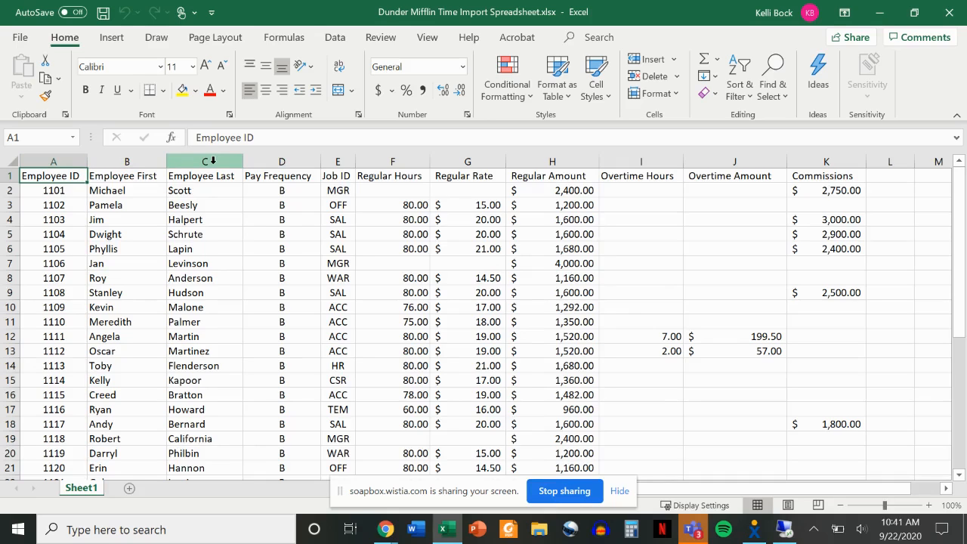
pyautogui.click(78, 153)
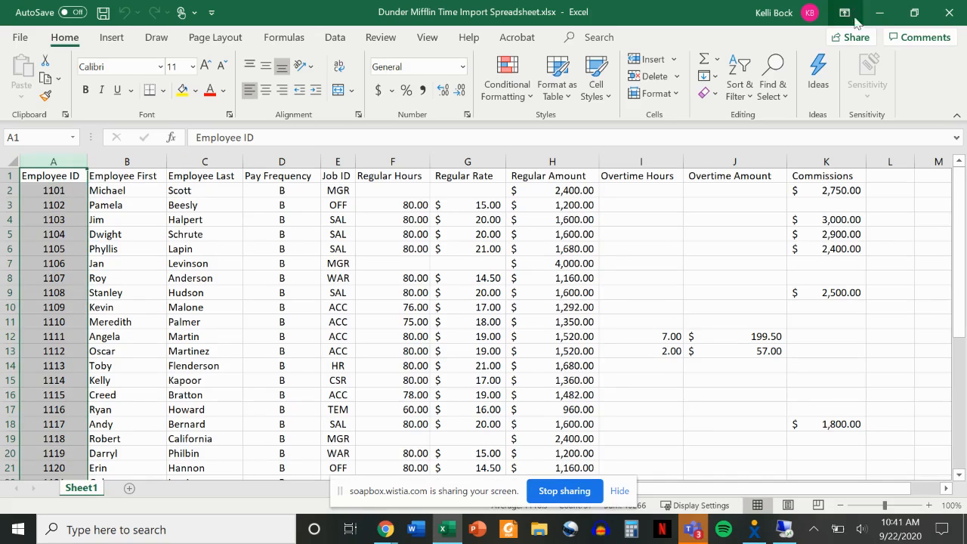
pyautogui.click(879, 12)
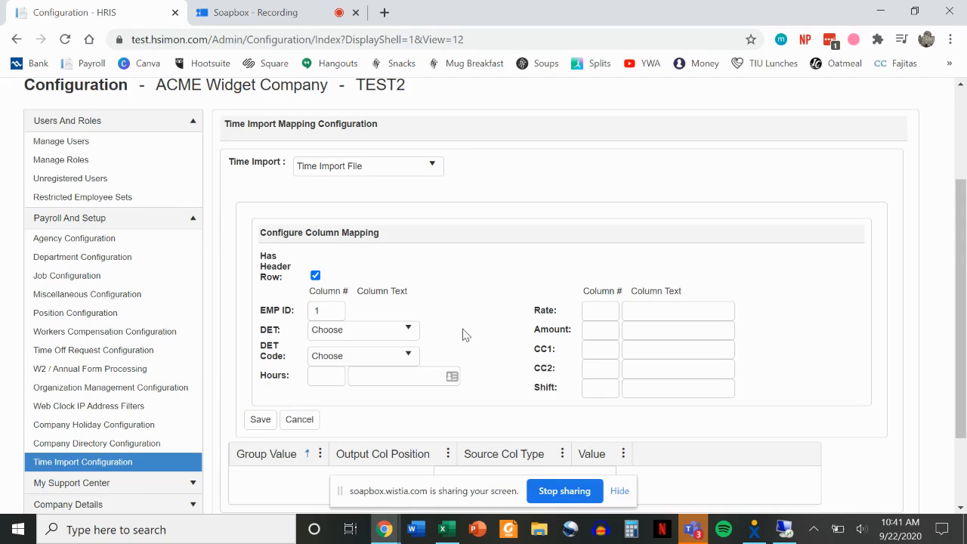
# Step: Review the Regular Hours, Regular Rate and Regular Amount columns in the Excel spreadsheet, and return to the HRIS mapping form
pyautogui.click(451, 531)
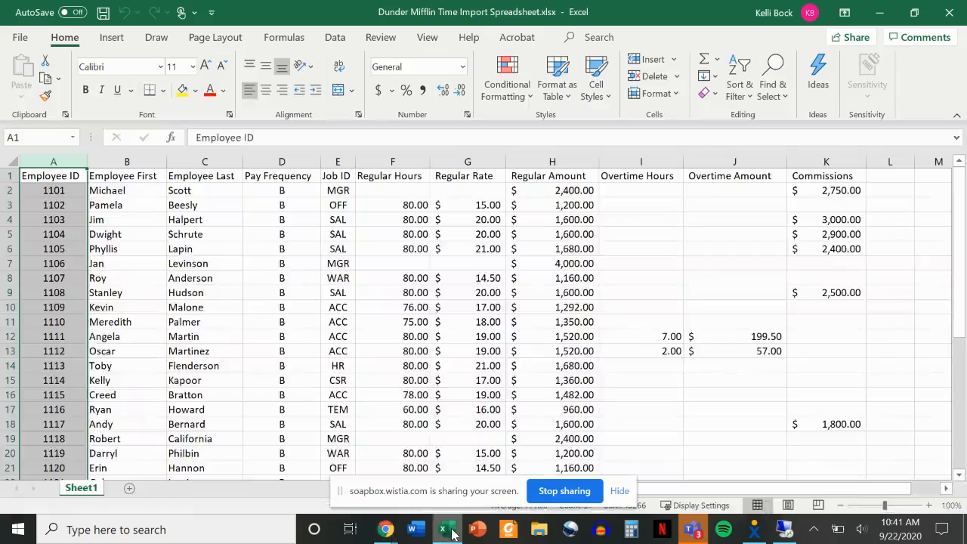
pyautogui.moveTo(393, 163); pyautogui.dragTo(550, 162)
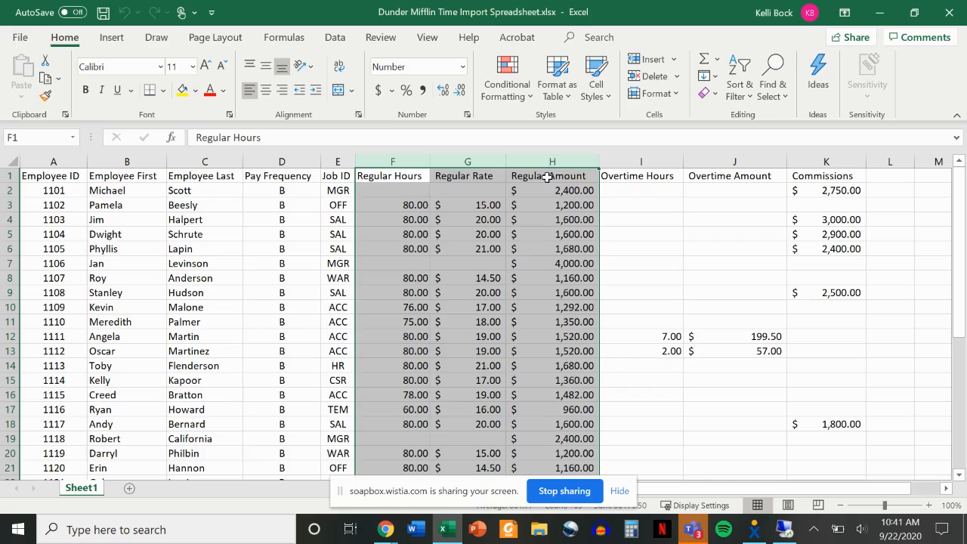
pyautogui.click(870, 11)
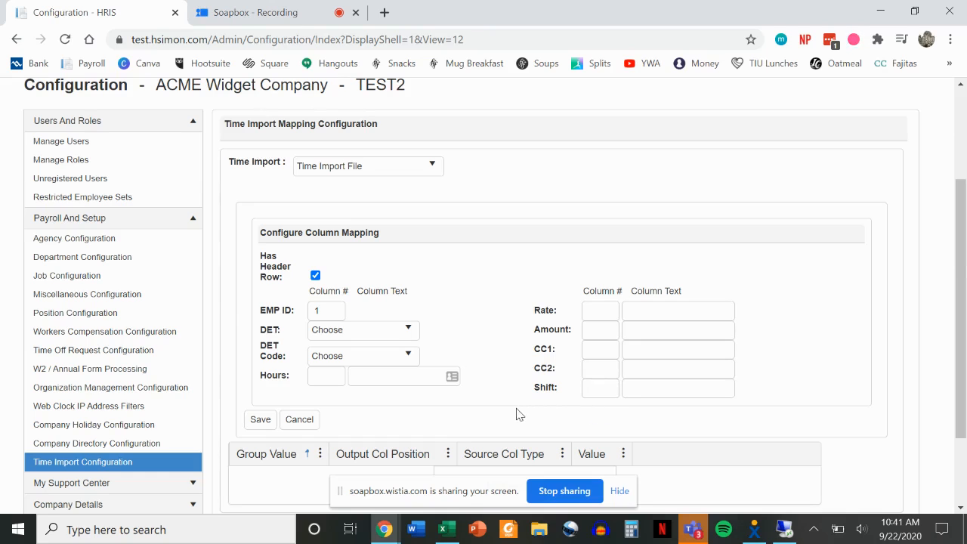
# Step: Set the mapping's DET to Earning and its DET Code to Regular Earning
pyautogui.click(384, 339)
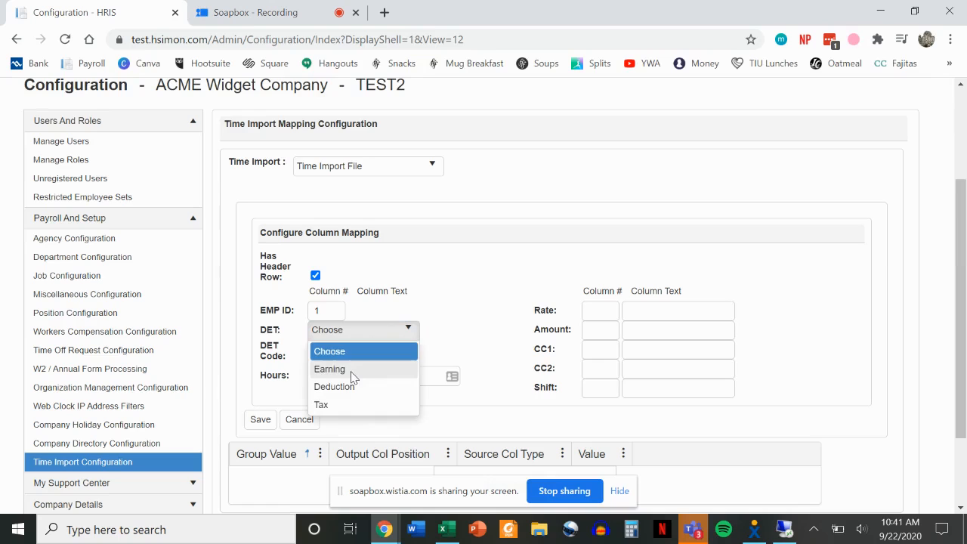
pyautogui.click(351, 373)
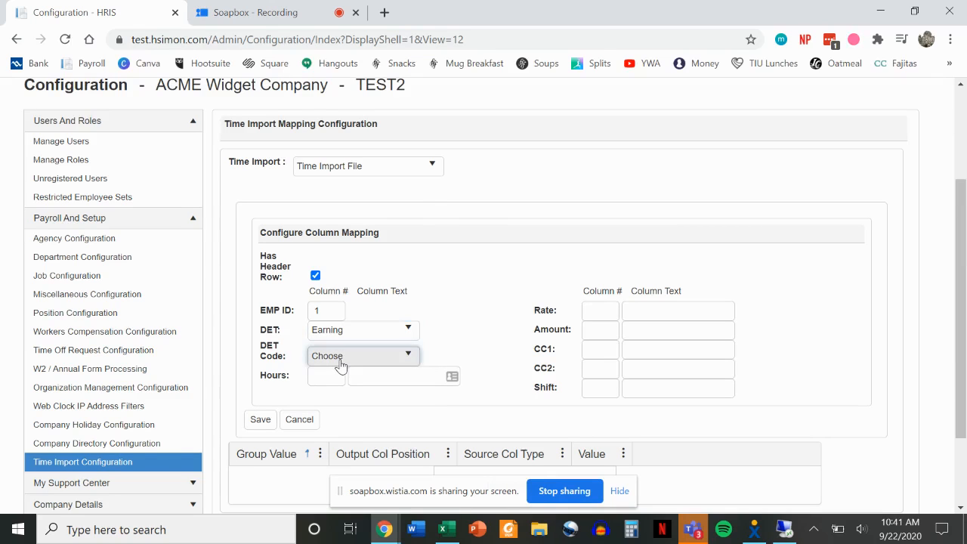
pyautogui.click(340, 365)
pyautogui.scroll(-2, 359, 325)
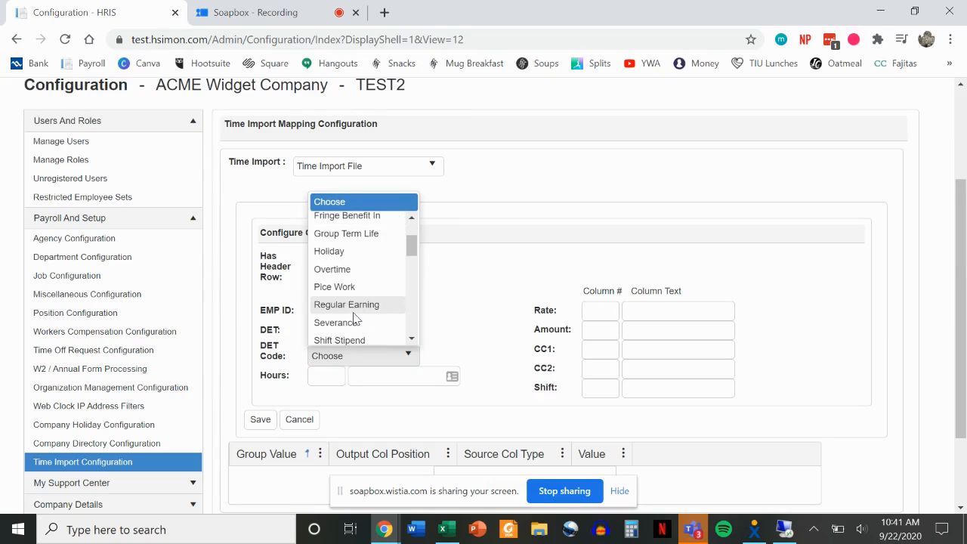
pyautogui.click(352, 308)
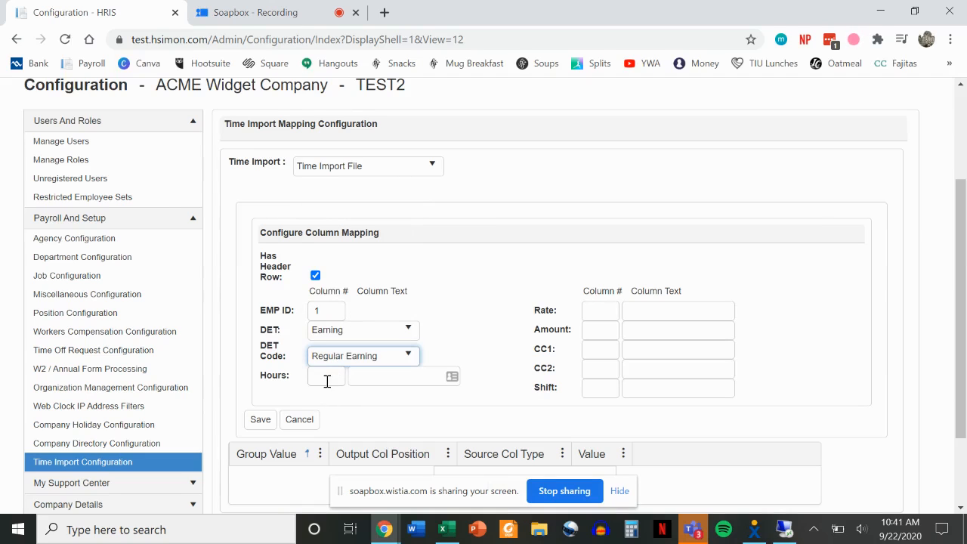
# Step: After checking the spreadsheet's column order, map Hours to column 6, Rate to column 7 and Amount to column 8, and save the mapping
pyautogui.click(329, 377)
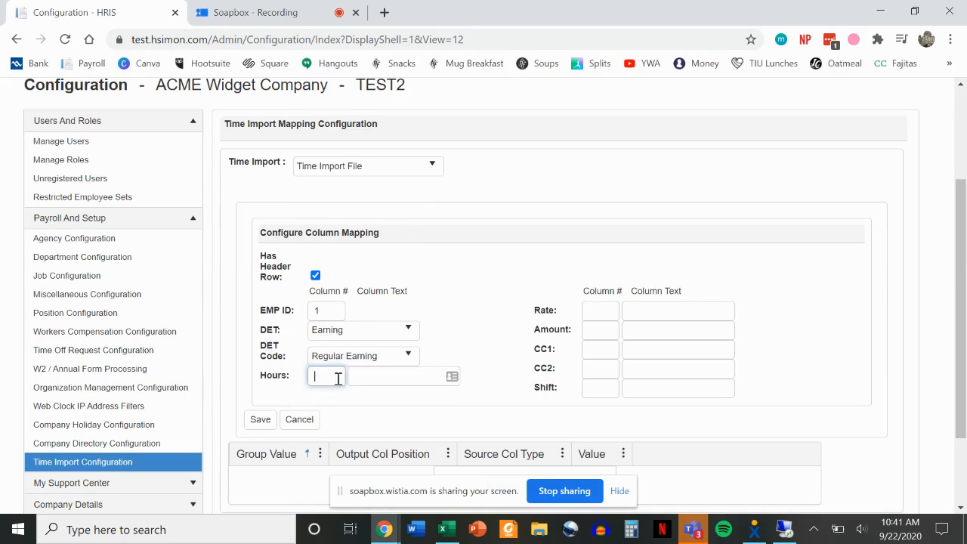
pyautogui.click(383, 376)
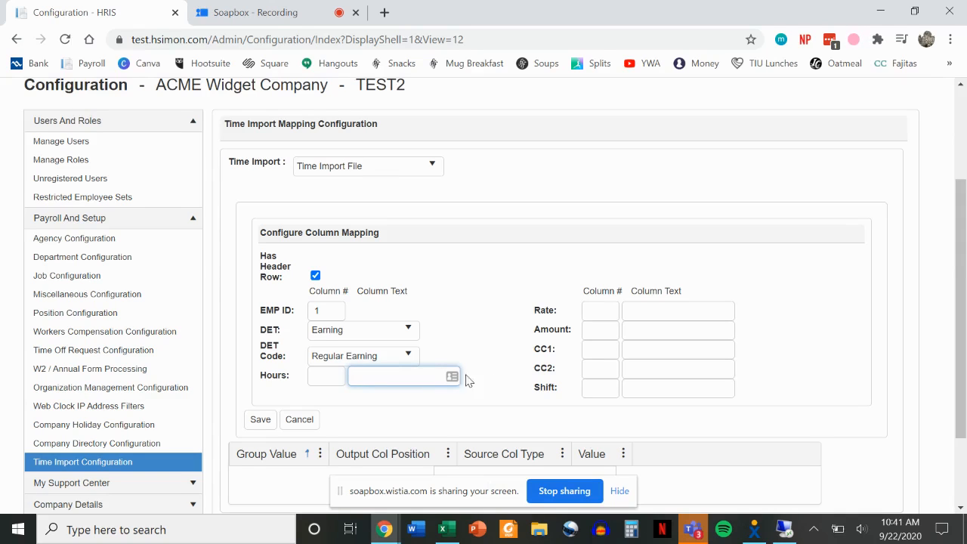
pyautogui.click(444, 529)
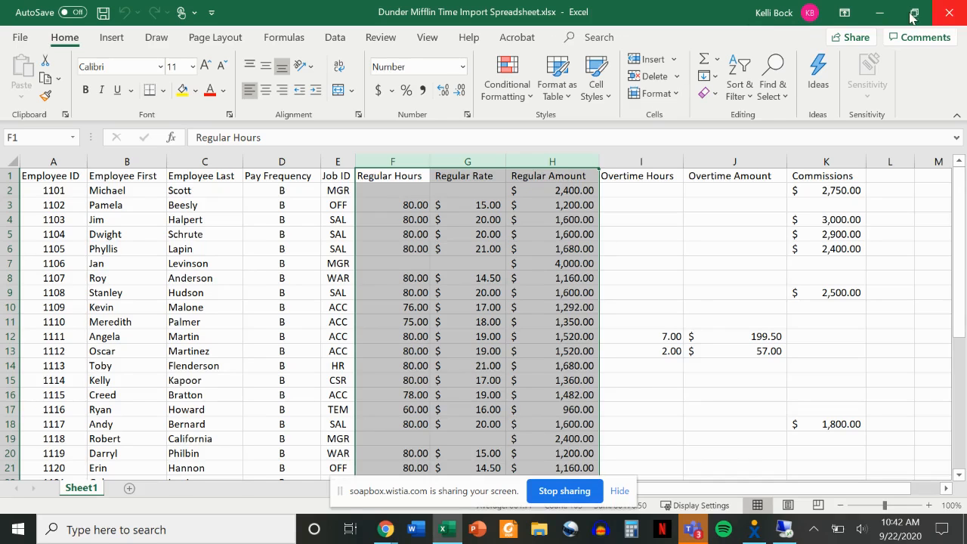
pyautogui.click(881, 12)
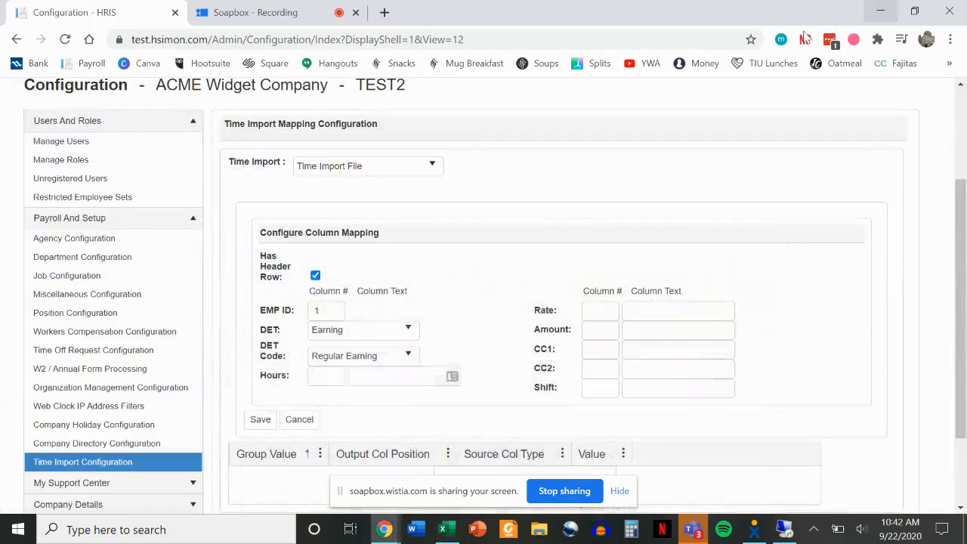
pyautogui.click(328, 376)
pyautogui.write('6')
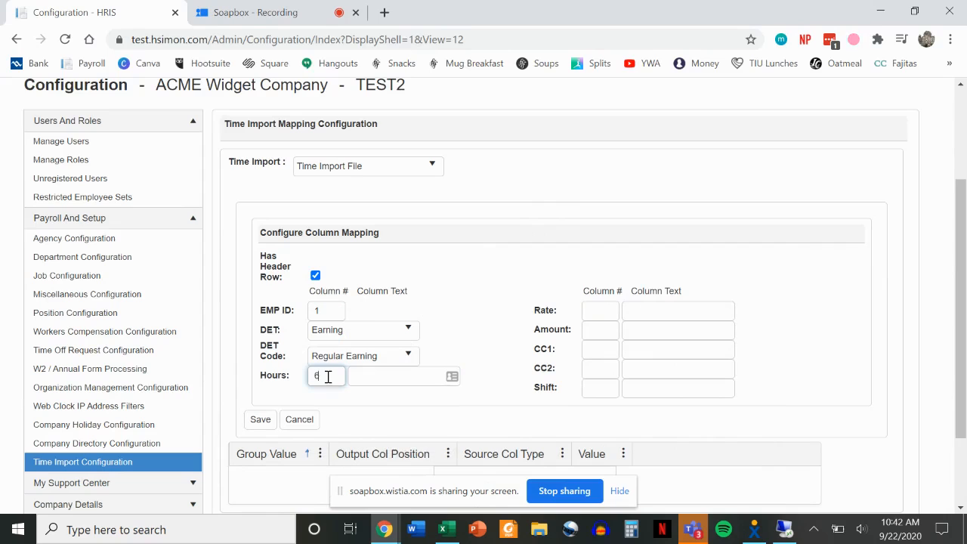
pyautogui.click(597, 309)
pyautogui.write('7')
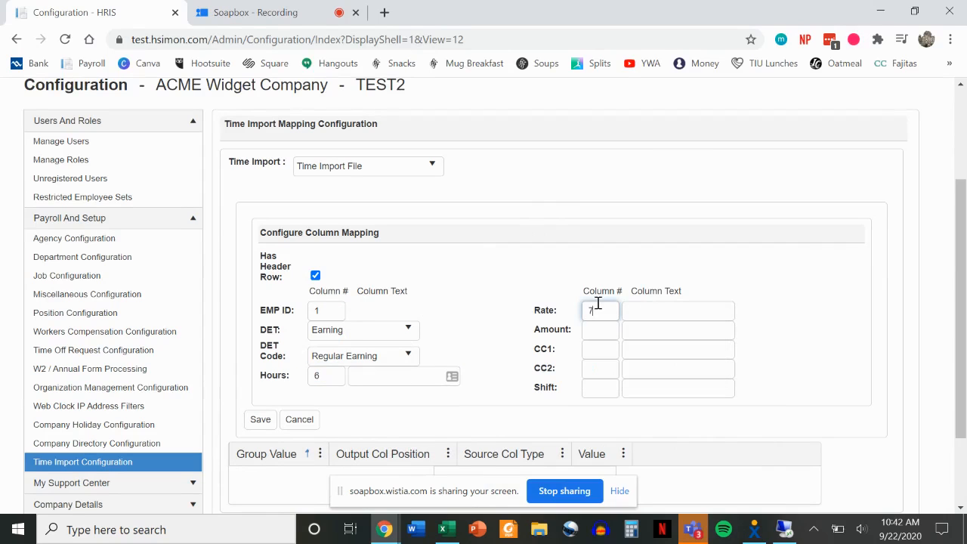
pyautogui.click(597, 333)
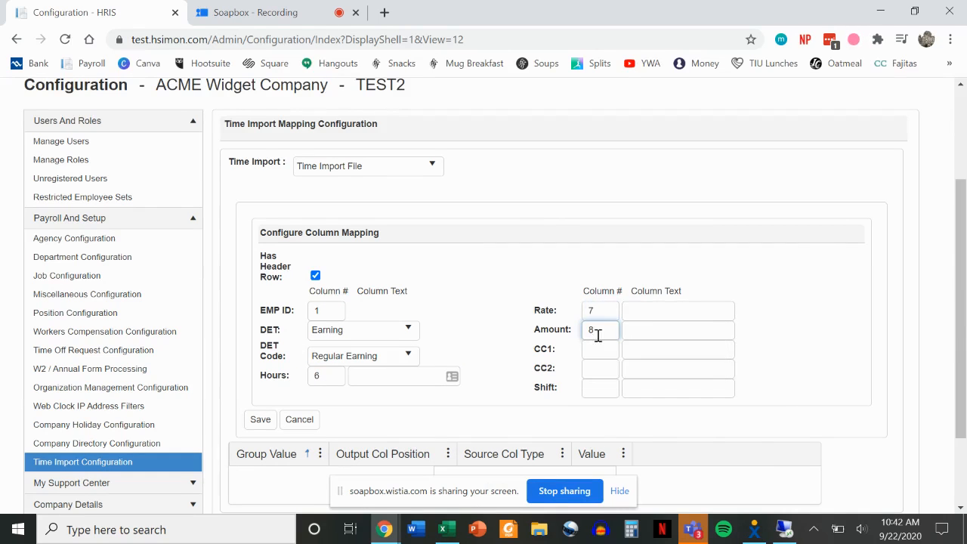
pyautogui.click(498, 330)
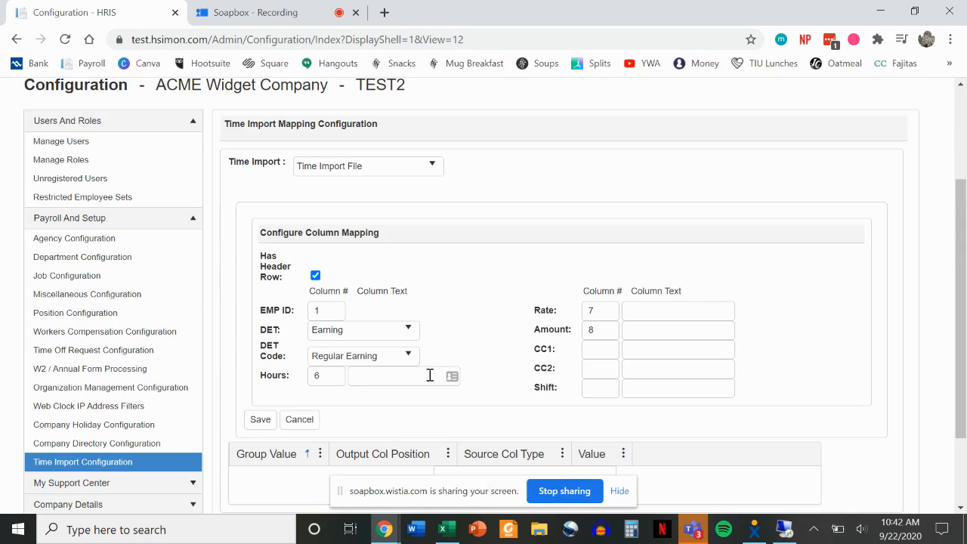
pyautogui.click(261, 420)
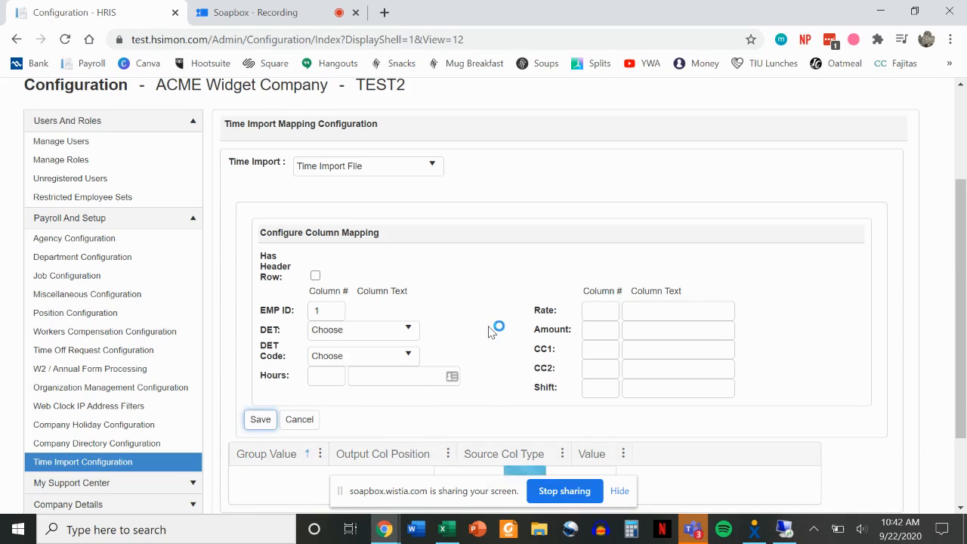
pyautogui.scroll(-1, 500, 355)
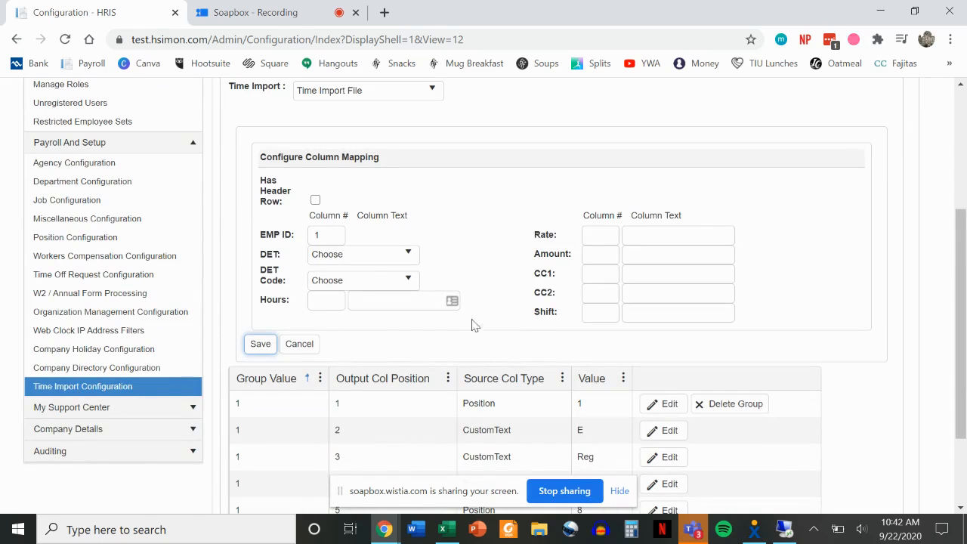
# Step: Review the Overtime Hours and Overtime Amount columns in the Excel spreadsheet, and return to the HRIS mapping form
pyautogui.click(444, 529)
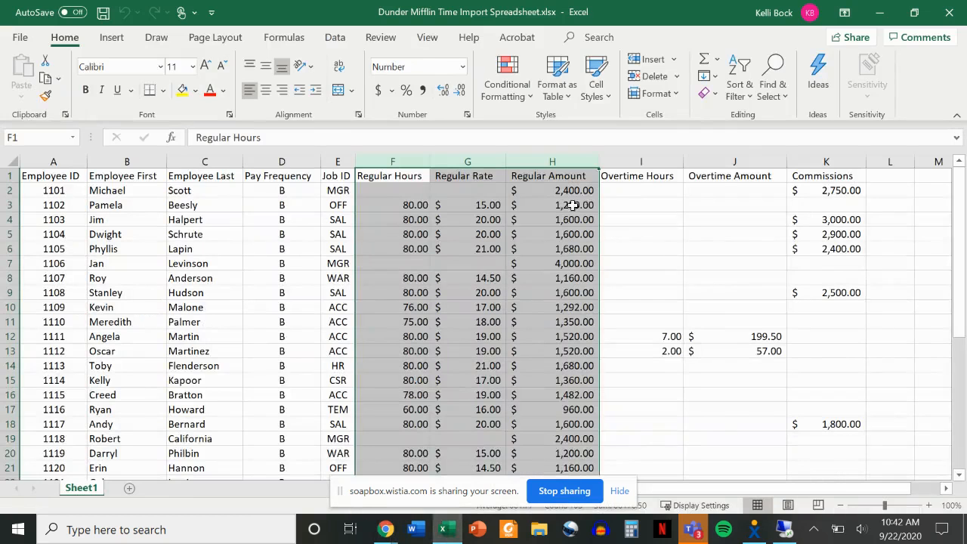
pyautogui.moveTo(633, 161); pyautogui.dragTo(732, 161)
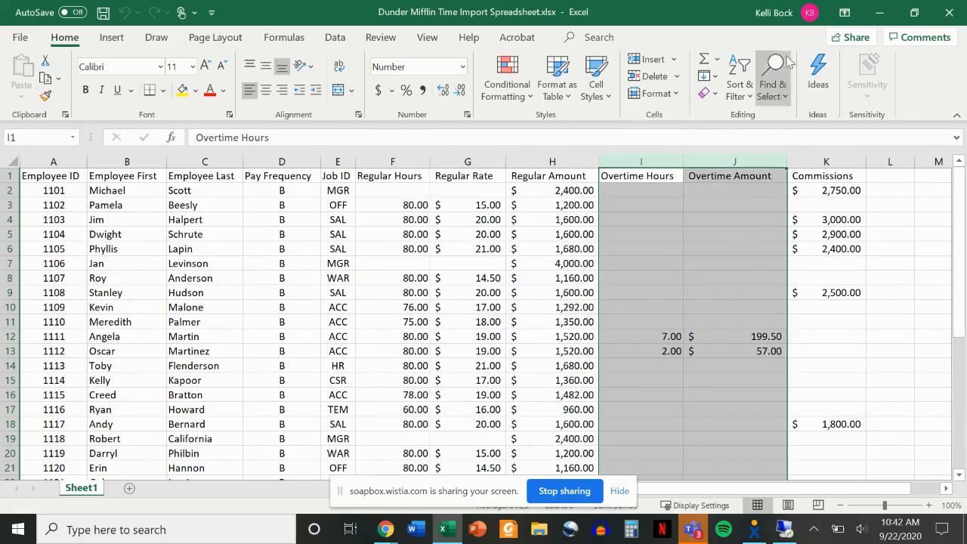
pyautogui.click(880, 13)
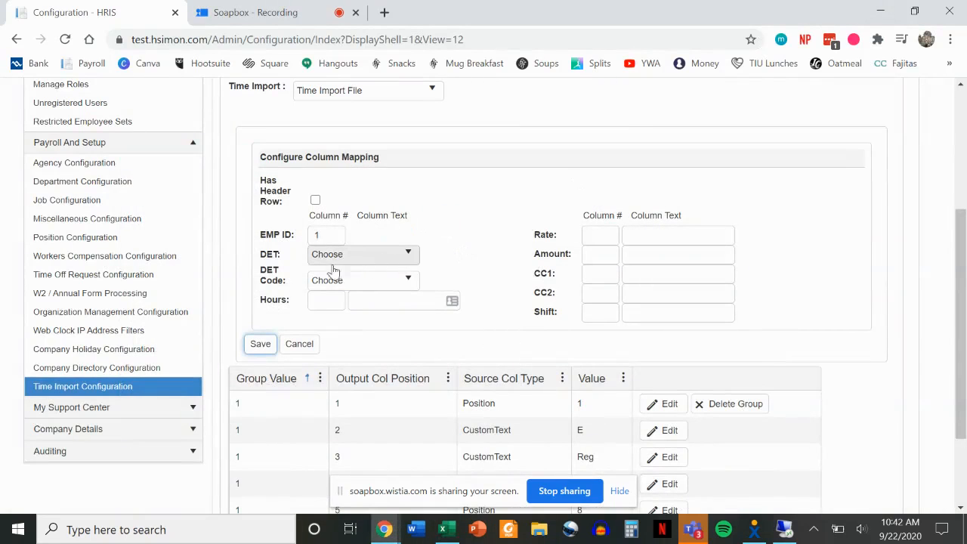
# Step: Set the new mapping's DET to Earning and its DET Code to Overtime
pyautogui.click(345, 258)
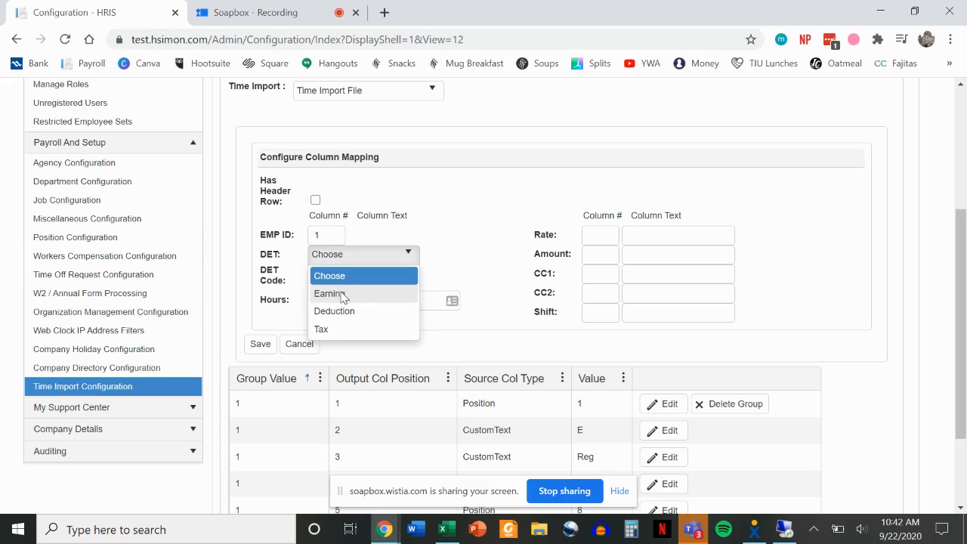
pyautogui.click(341, 296)
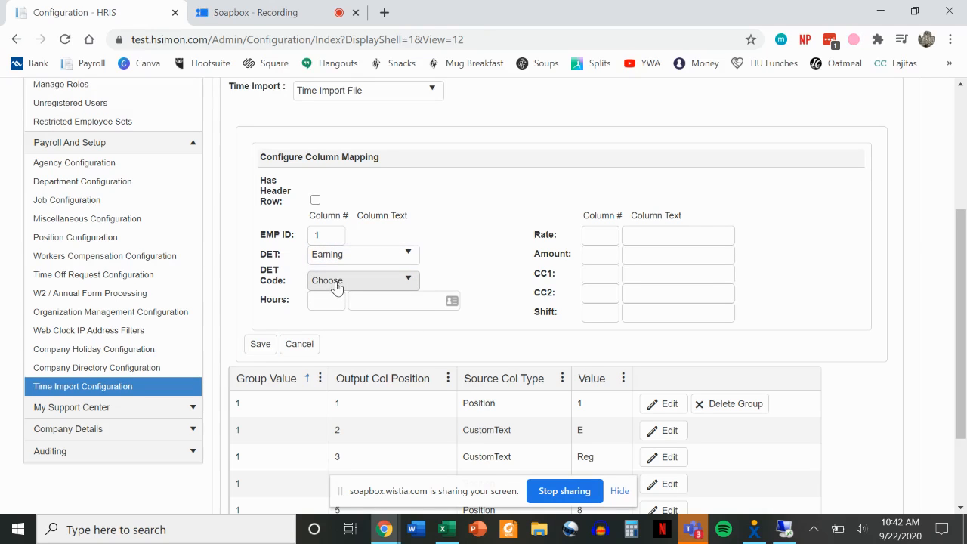
pyautogui.click(337, 287)
pyautogui.click(334, 287)
pyautogui.click(334, 287)
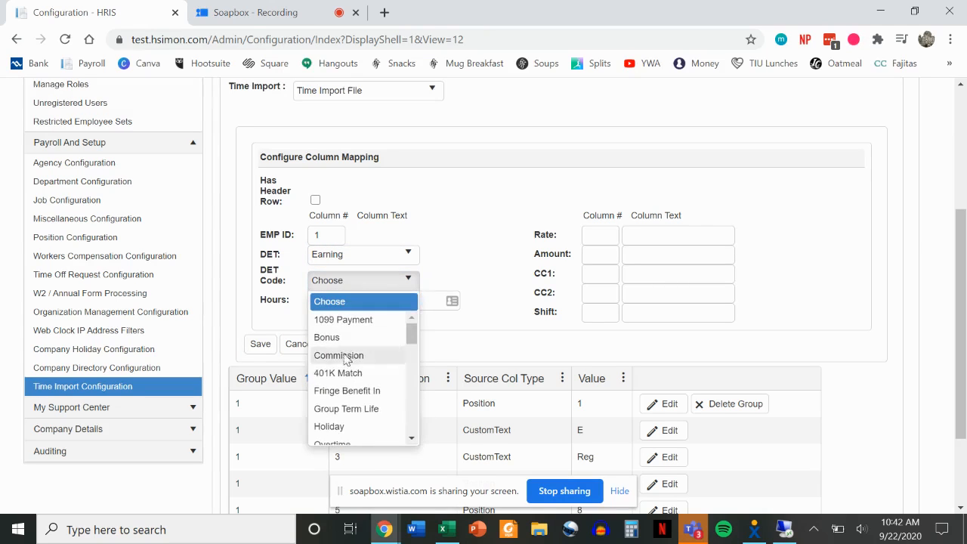
pyautogui.scroll(-1, 354, 375)
pyautogui.click(351, 372)
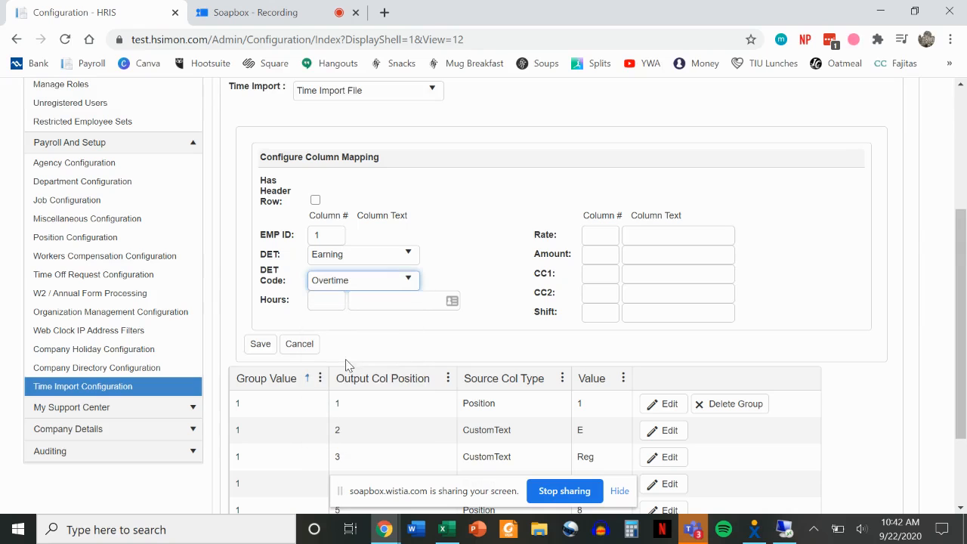
# Step: After checking the overtime columns in the Excel spreadsheet, map Hours to column 9 and Amount to column 10 in HRIS, and save the mapping
pyautogui.click(448, 531)
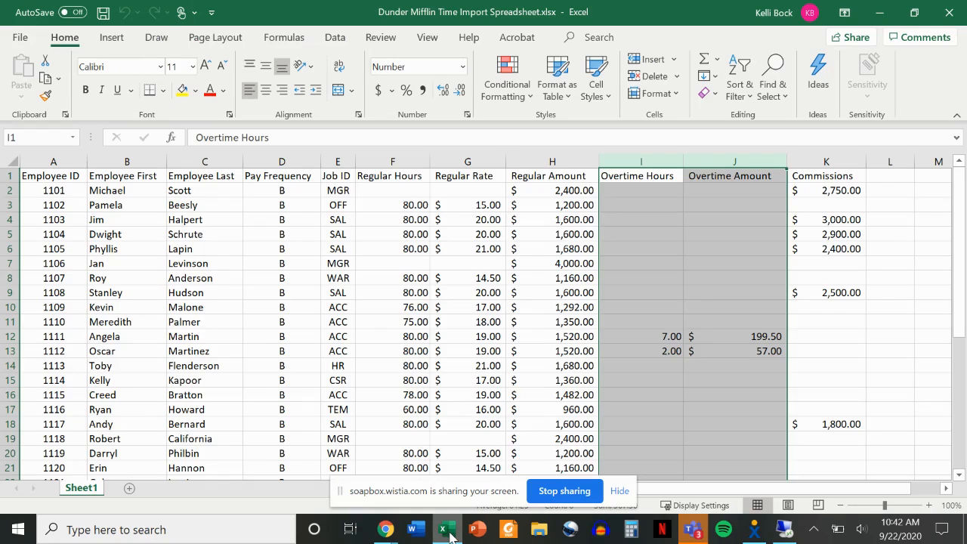
pyautogui.click(385, 530)
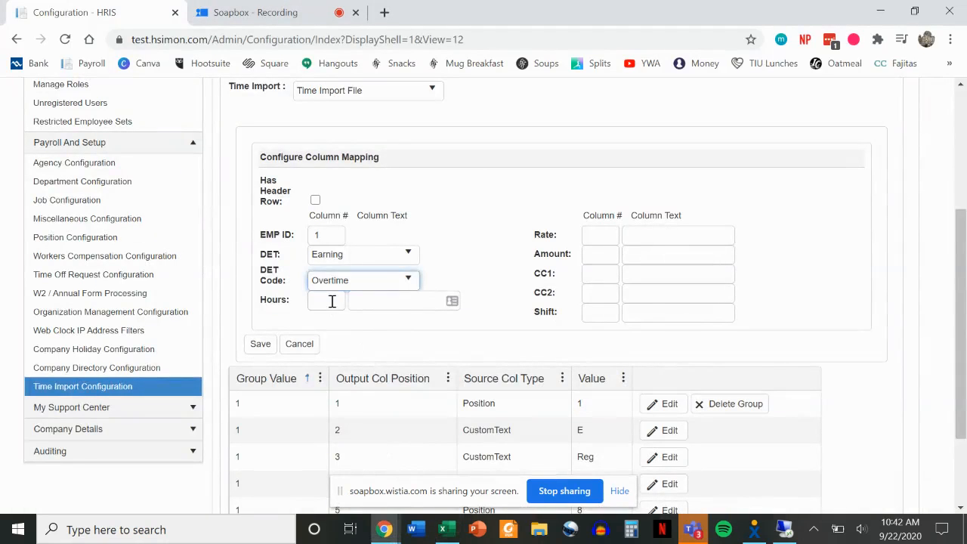
pyautogui.click(330, 299)
pyautogui.write('9')
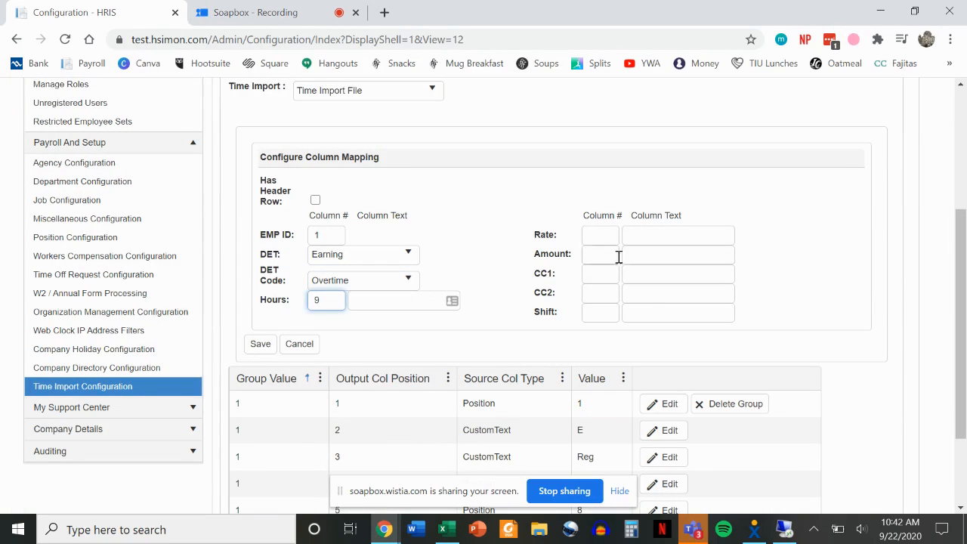
pyautogui.click(600, 252)
pyautogui.write('10')
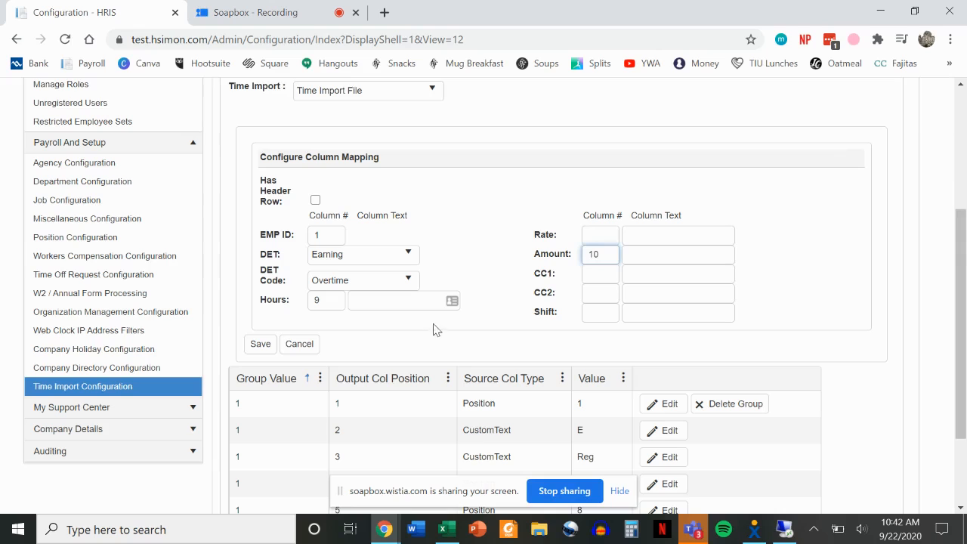
pyautogui.click(257, 345)
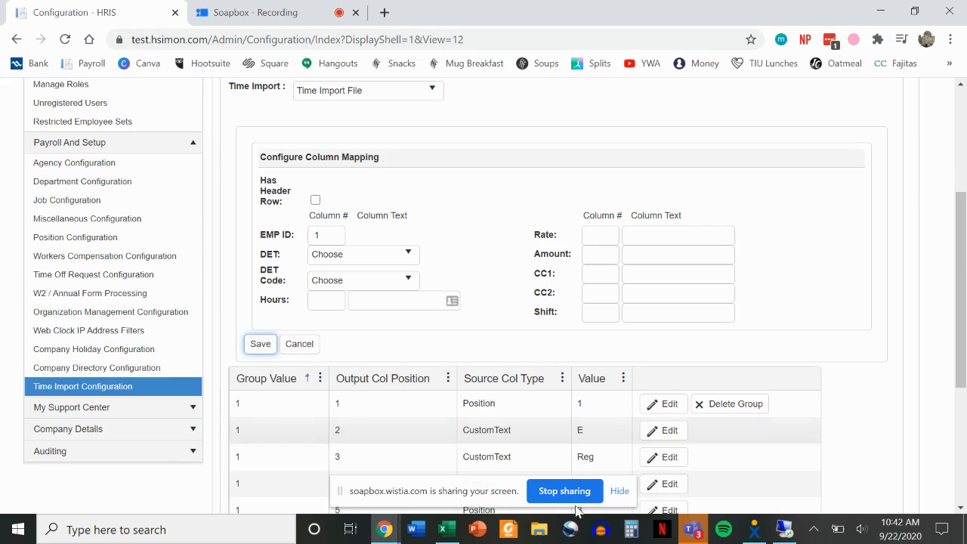
# Step: Copy the Commissions header text from cell K1 of the Excel spreadsheet, and return to the HRIS mapping form
pyautogui.click(448, 532)
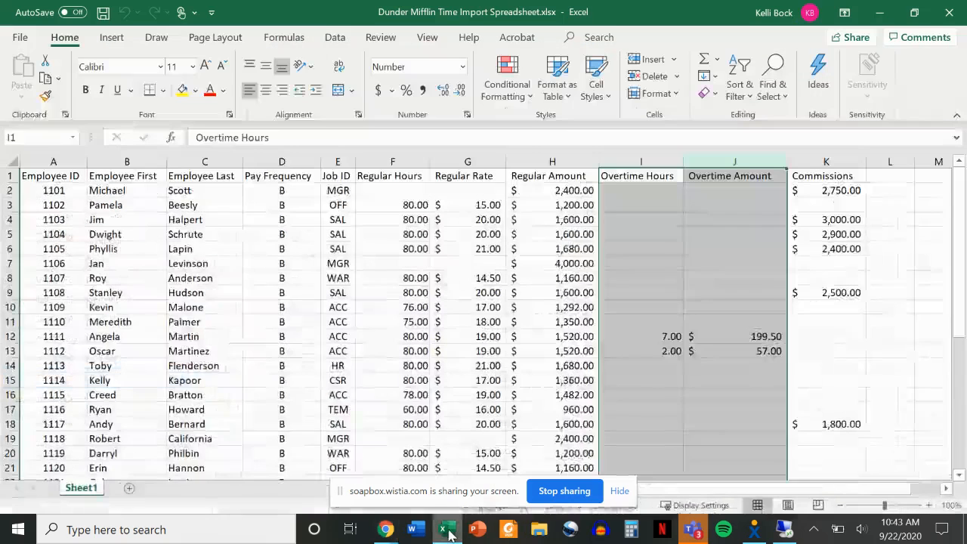
pyautogui.click(822, 178)
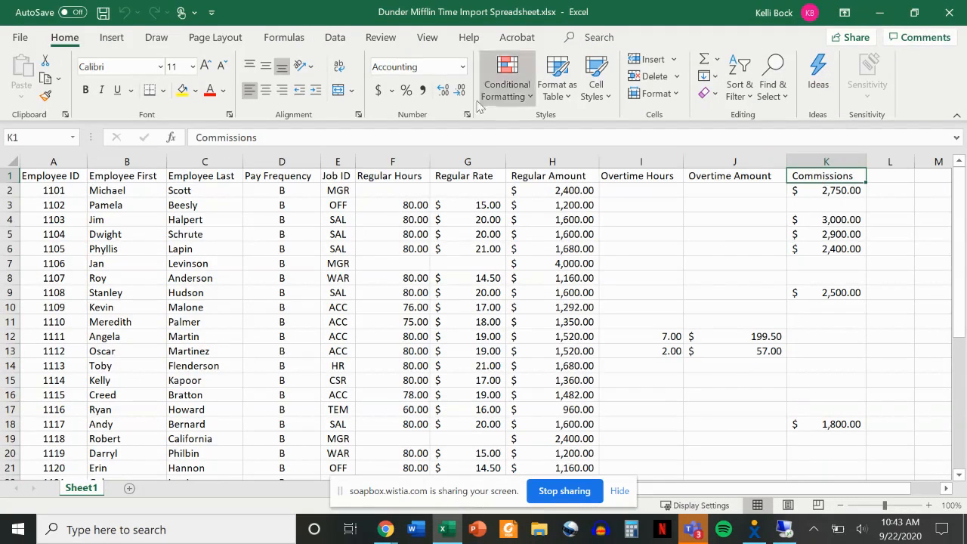
pyautogui.moveTo(335, 137); pyautogui.dragTo(194, 137)
pyautogui.hotkey('ctrl', 'c')
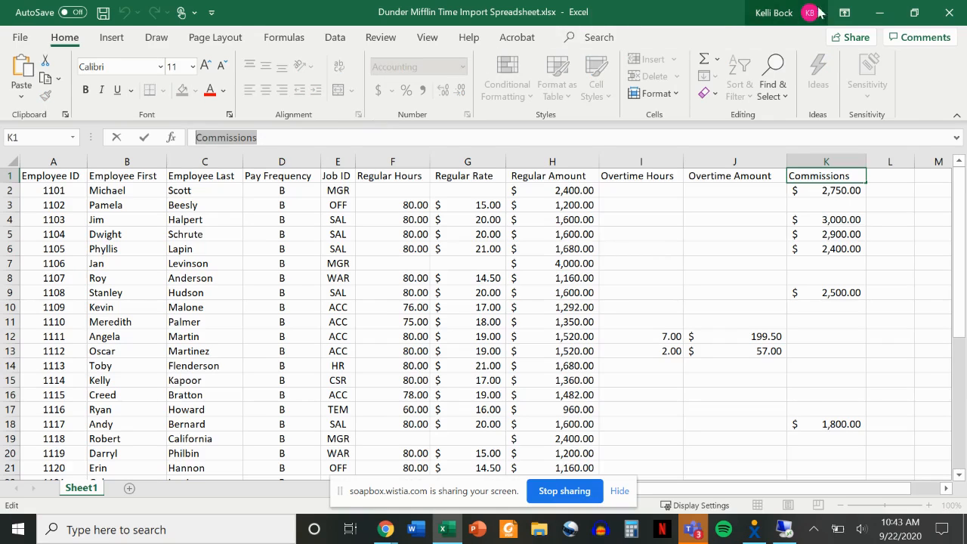
pyautogui.click(879, 12)
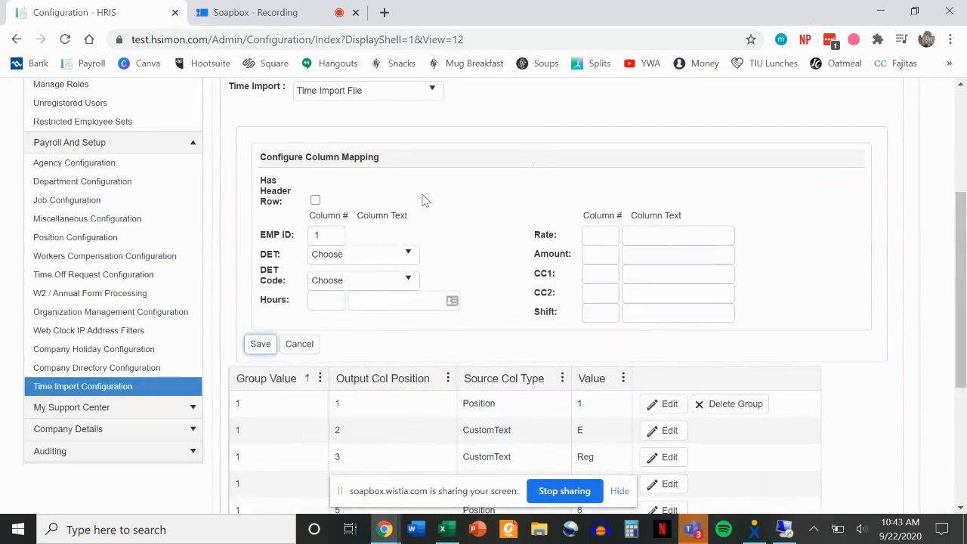
# Step: Set the next mapping's DET to Earning and its DET Code to Commission
pyautogui.click(370, 255)
pyautogui.click(346, 294)
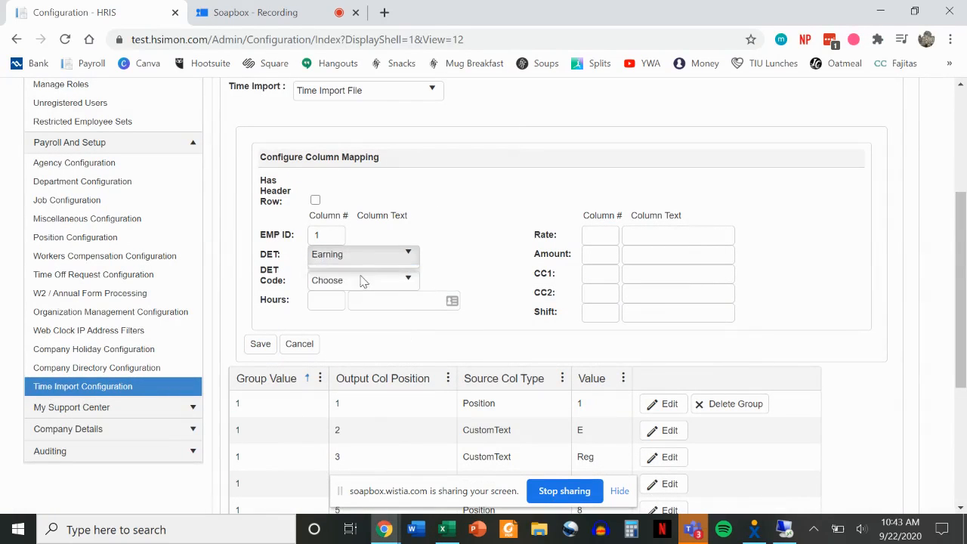
pyautogui.click(361, 280)
pyautogui.click(361, 284)
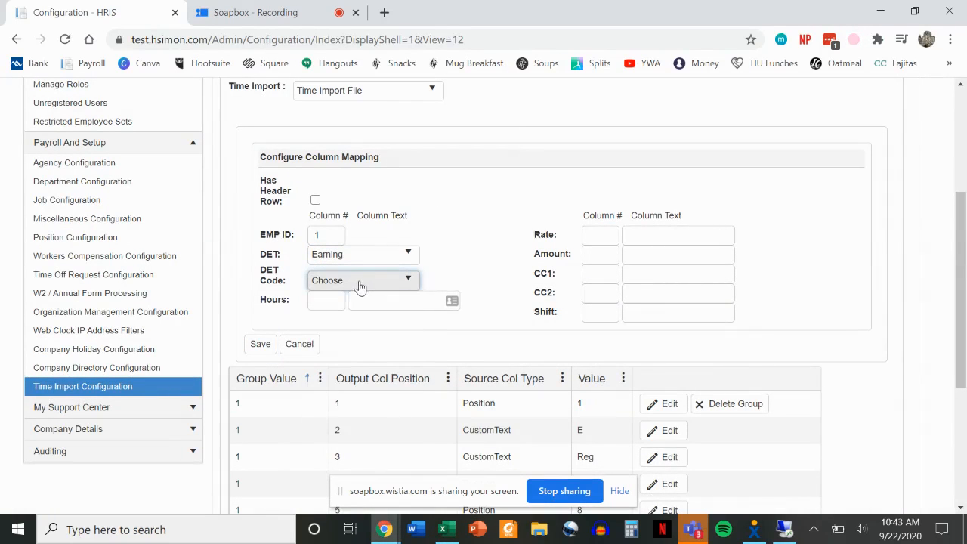
pyautogui.click(360, 284)
pyautogui.click(352, 353)
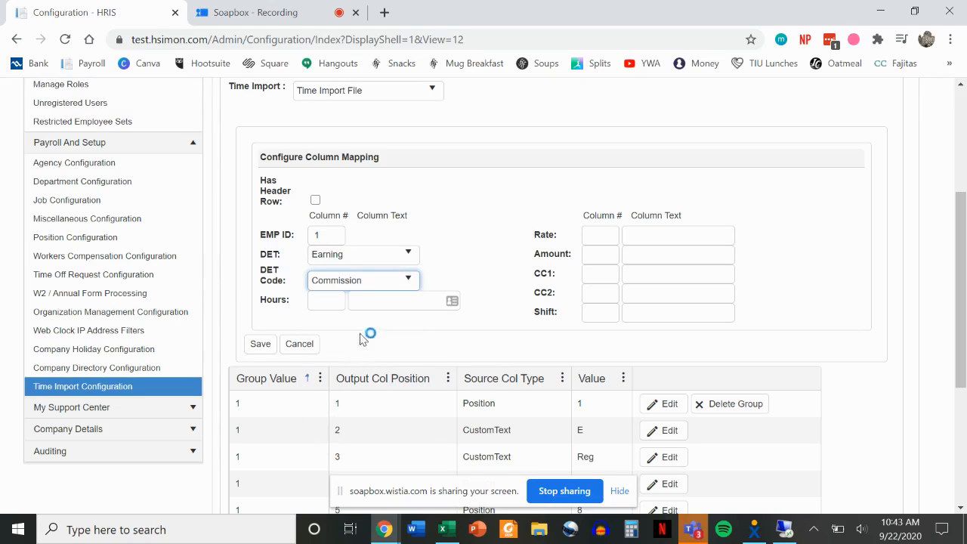
# Step: Map Amount by the pasted column text Commissions instead of a column number, and save the mapping
pyautogui.click(641, 254)
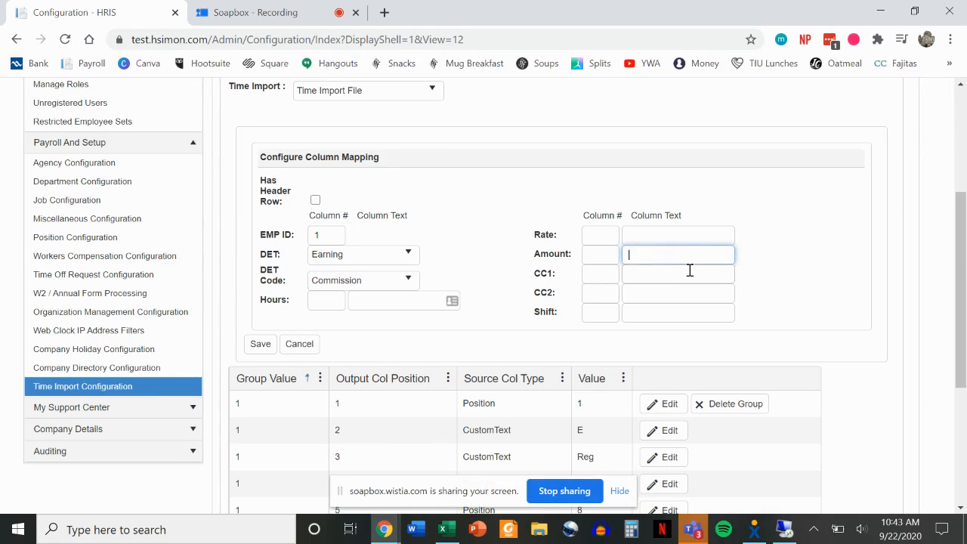
pyautogui.hotkey('ctrl', 'v')
pyautogui.click(259, 344)
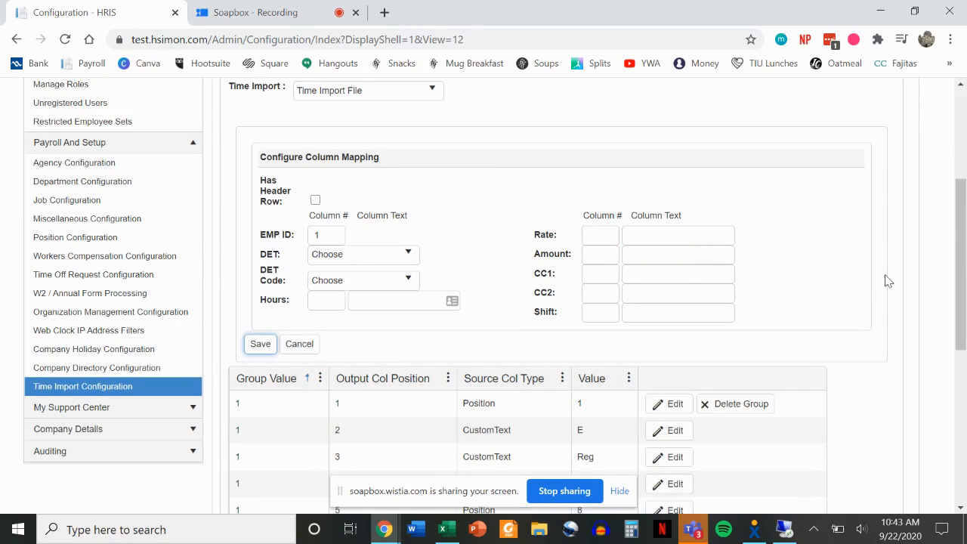
# Step: Review the saved mapping groups and the editable fields of group 1's first row, leaving the row without changes
pyautogui.scroll(-5, 888, 281)
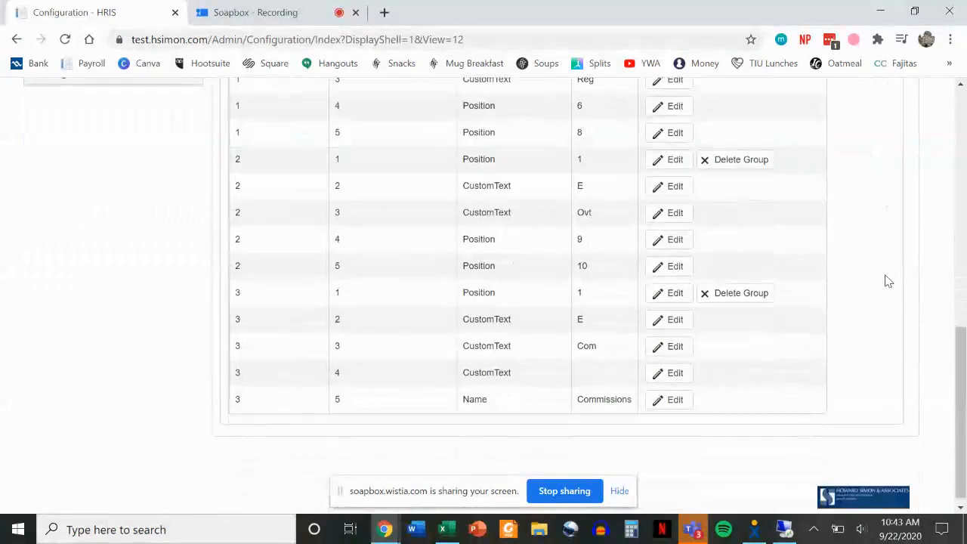
pyautogui.scroll(3, 888, 281)
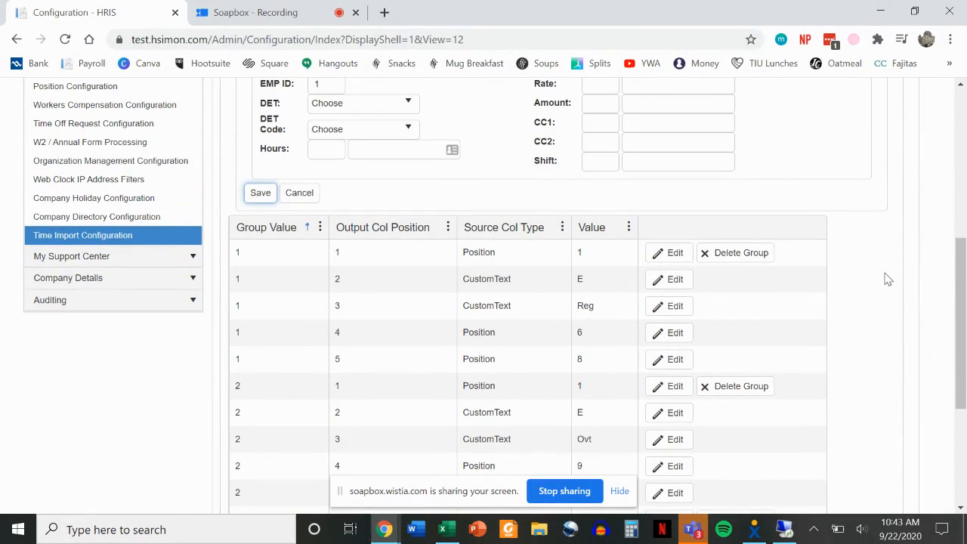
pyautogui.click(662, 259)
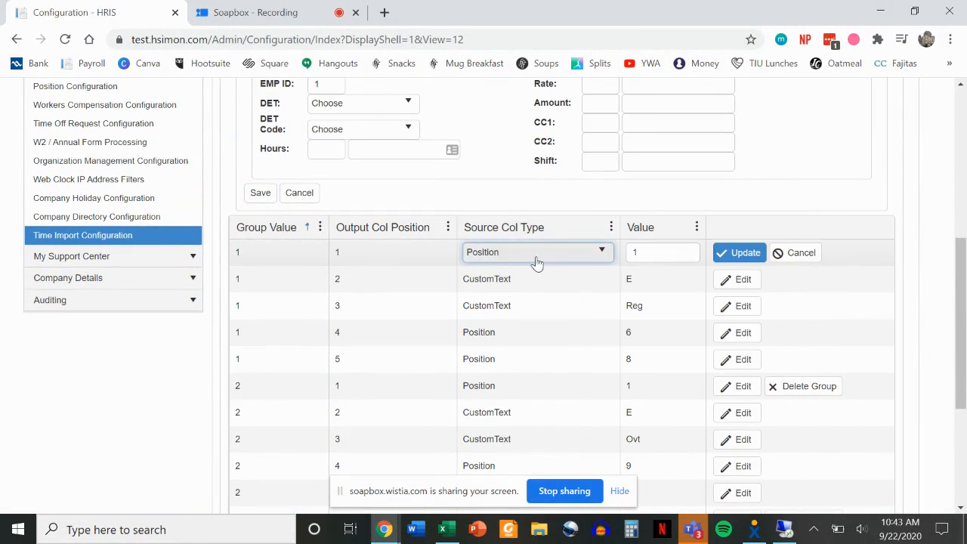
pyautogui.click(803, 253)
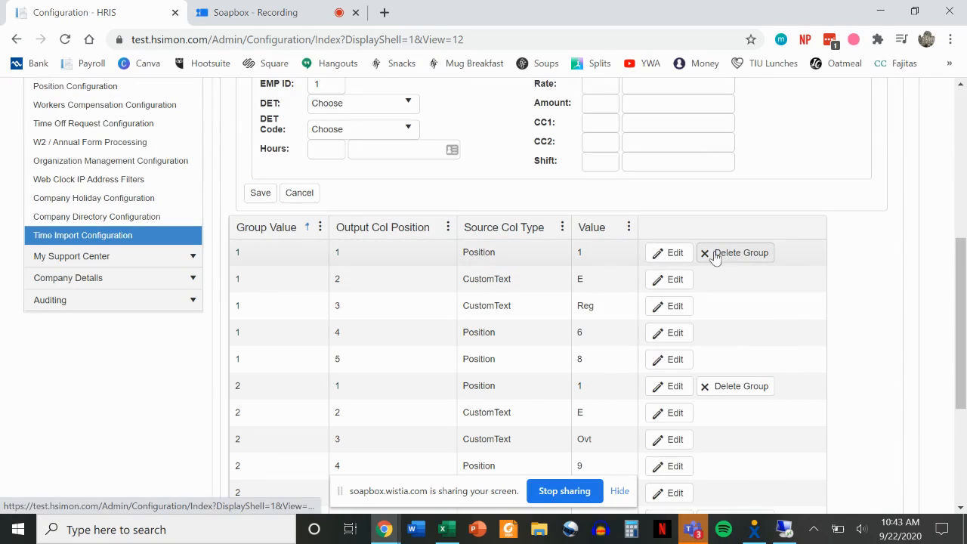
pyautogui.scroll(5, 673, 227)
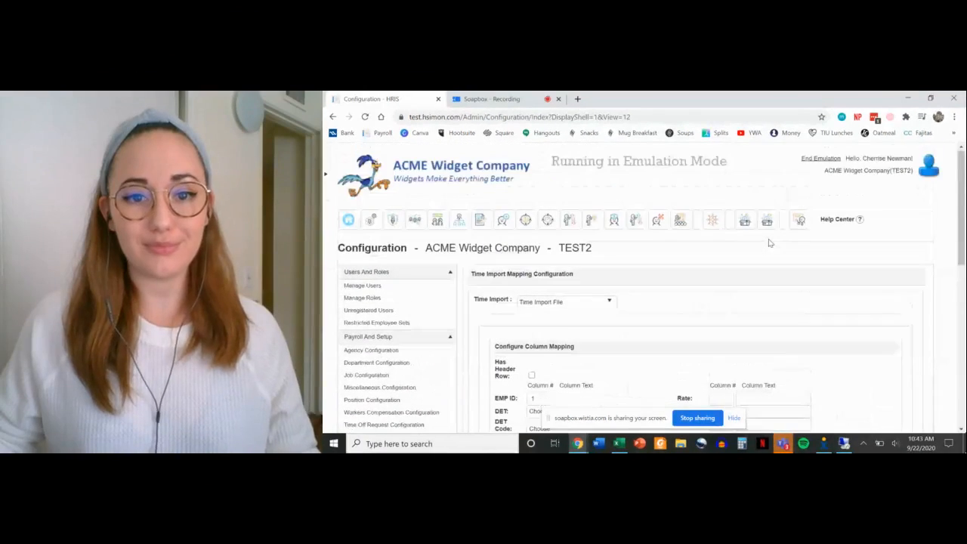